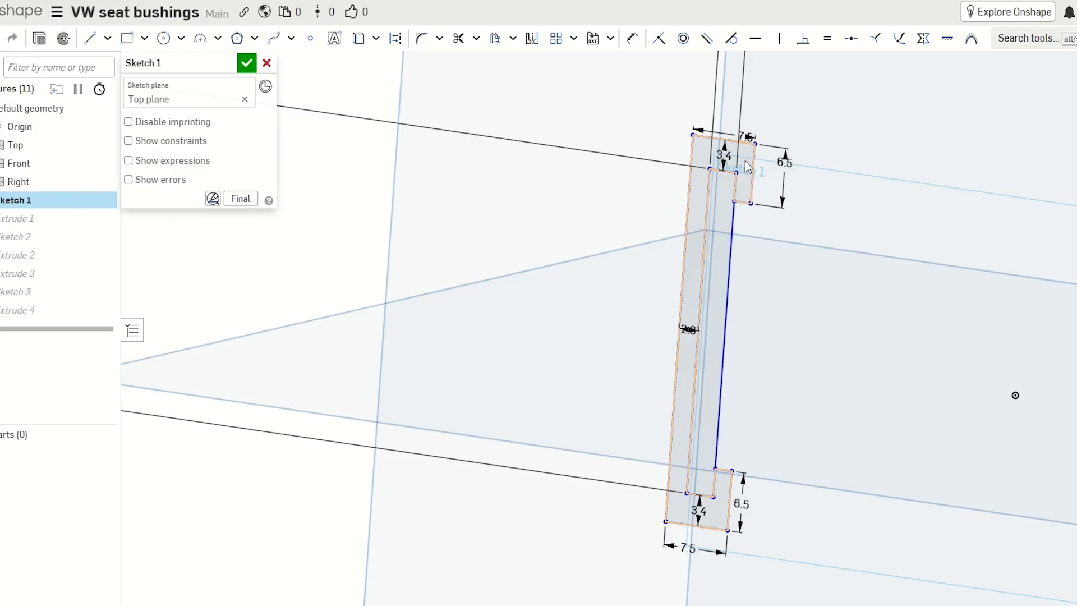
Review the profile sketch, the arched slot sketch and the upper notch sketch in turn, closing each one
double_click(687, 183)
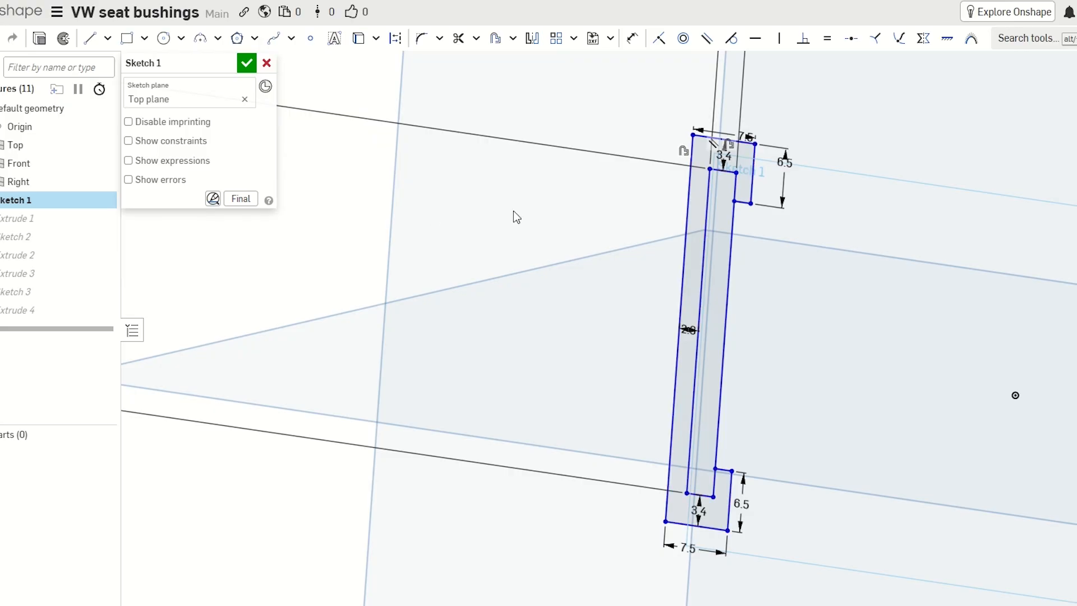
click(246, 65)
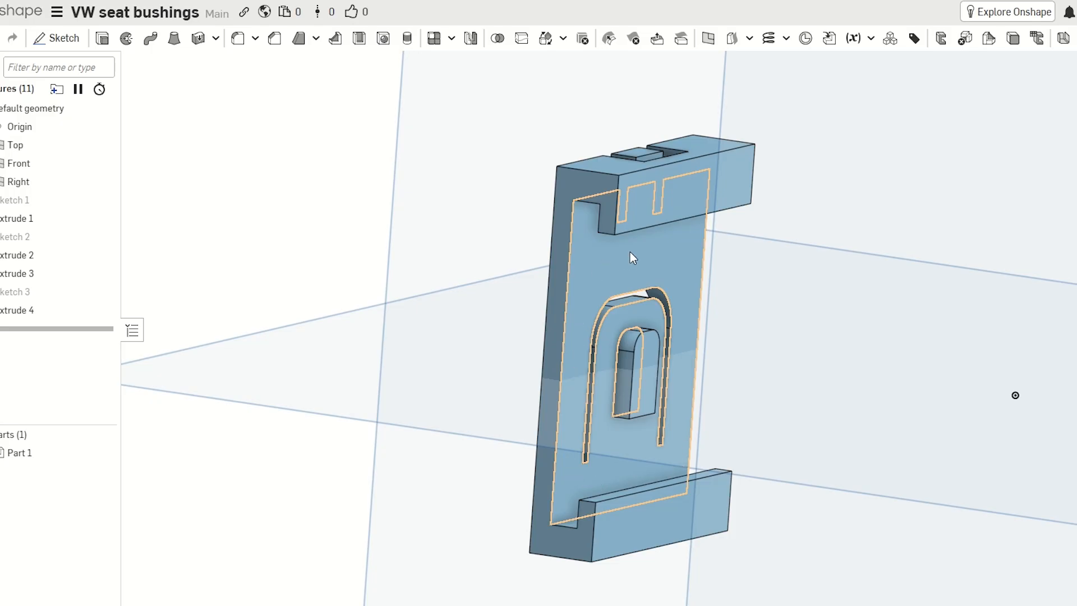
double_click(17, 236)
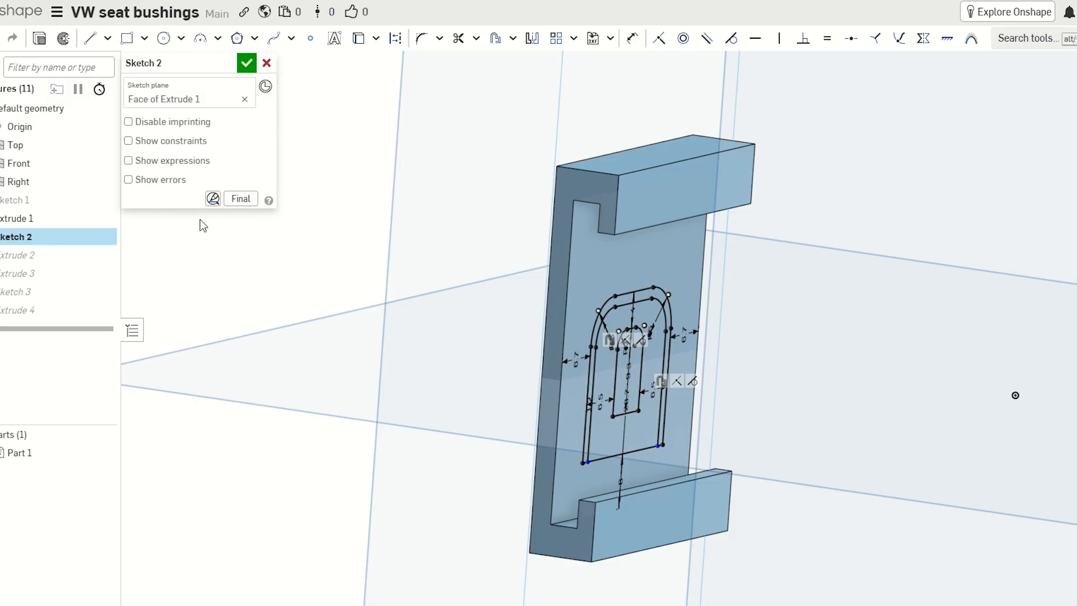
click(247, 63)
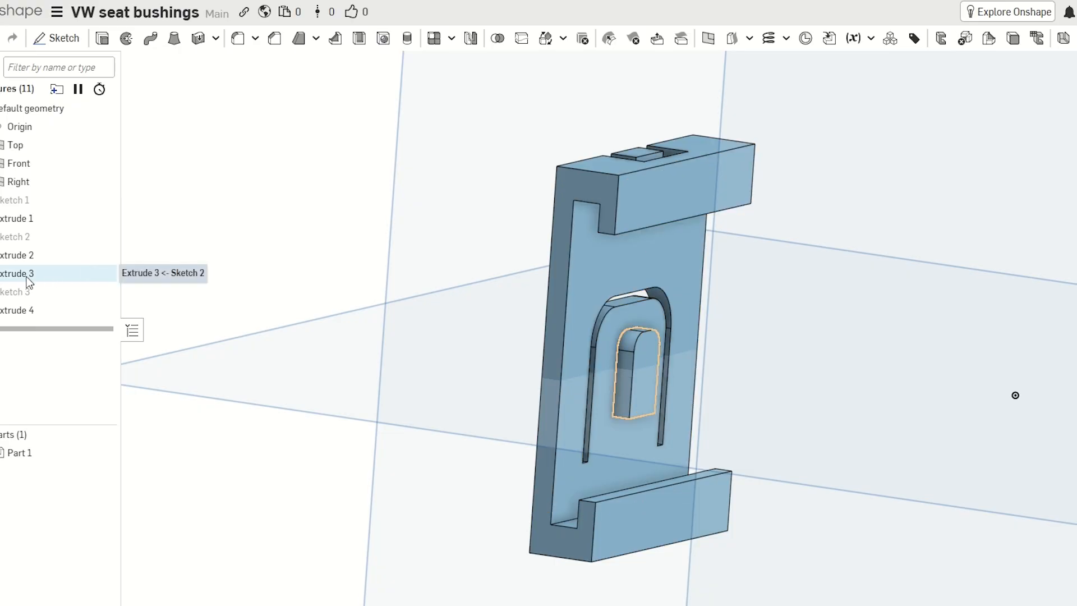
double_click(15, 289)
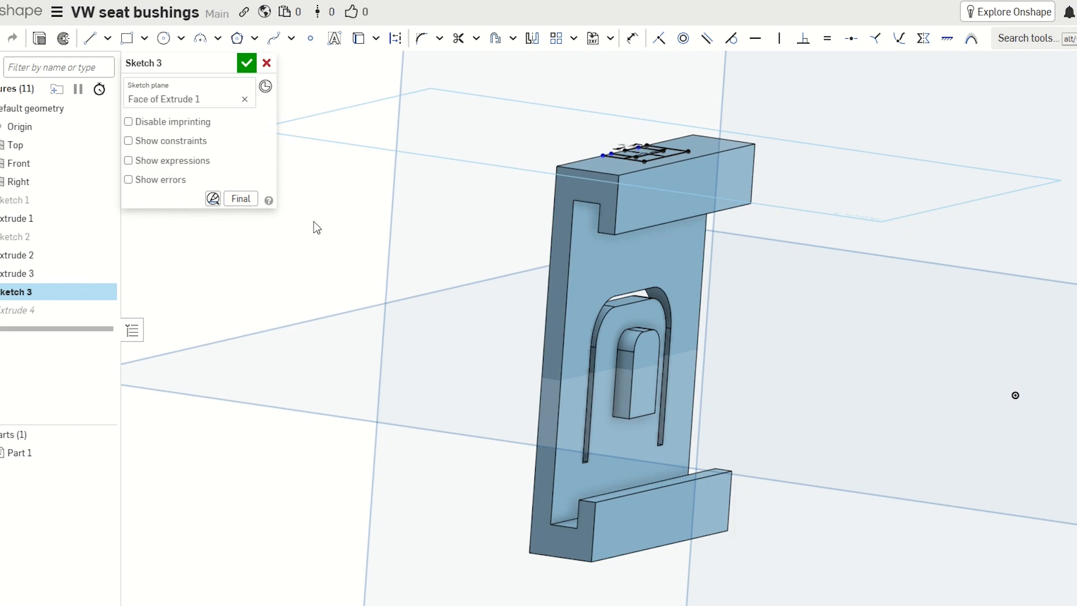
right_drag(457, 210, 447, 253)
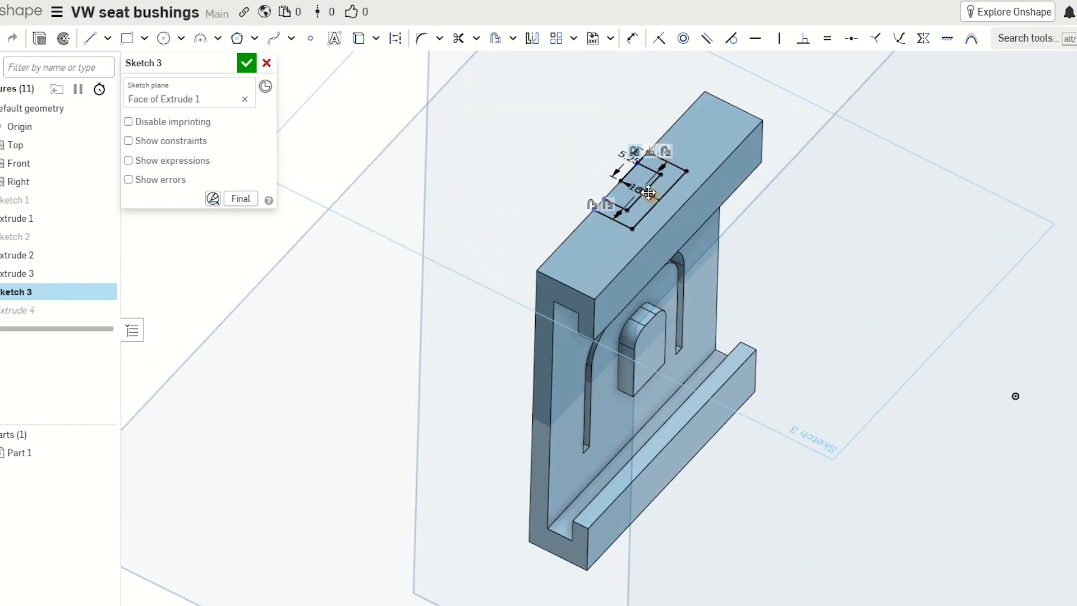
scroll(645, 180, up, 5)
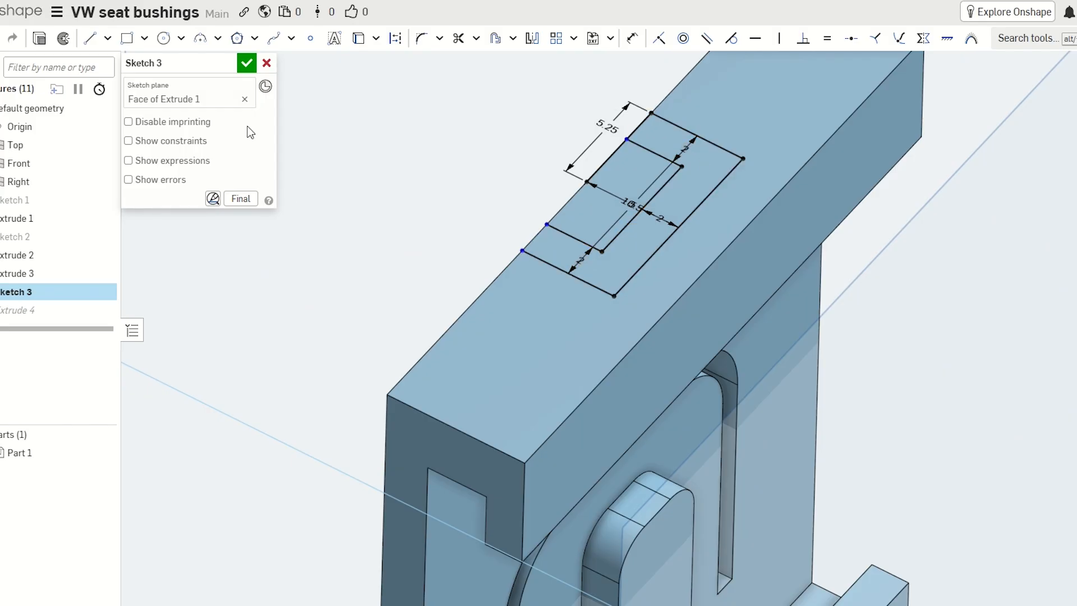
click(245, 64)
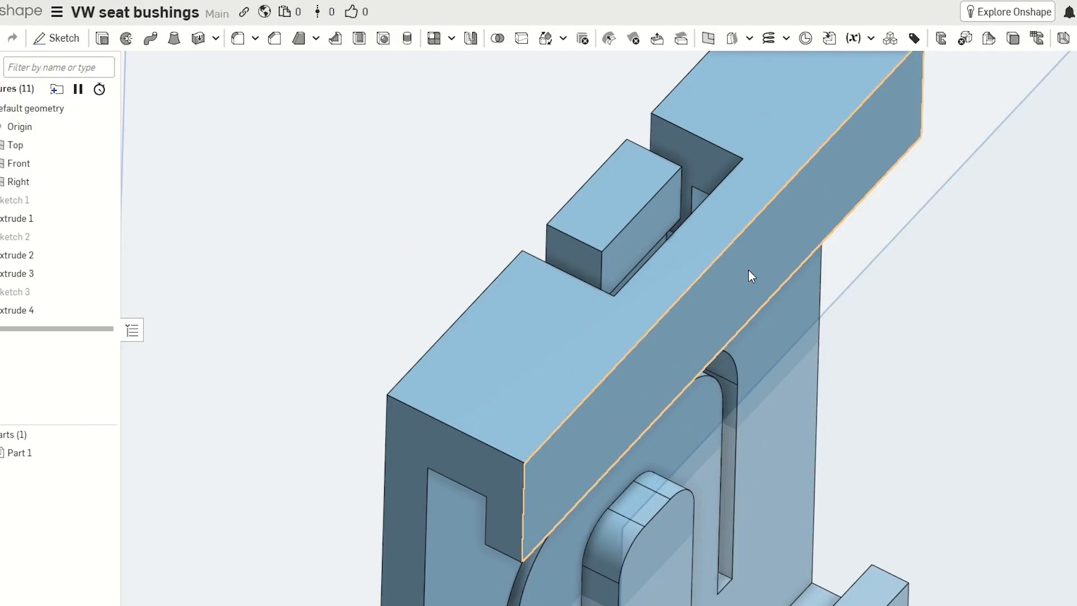
Examine the part's upper notch, arched slot with raised tab and two side rails from several angles
scroll(561, 252, down, 3)
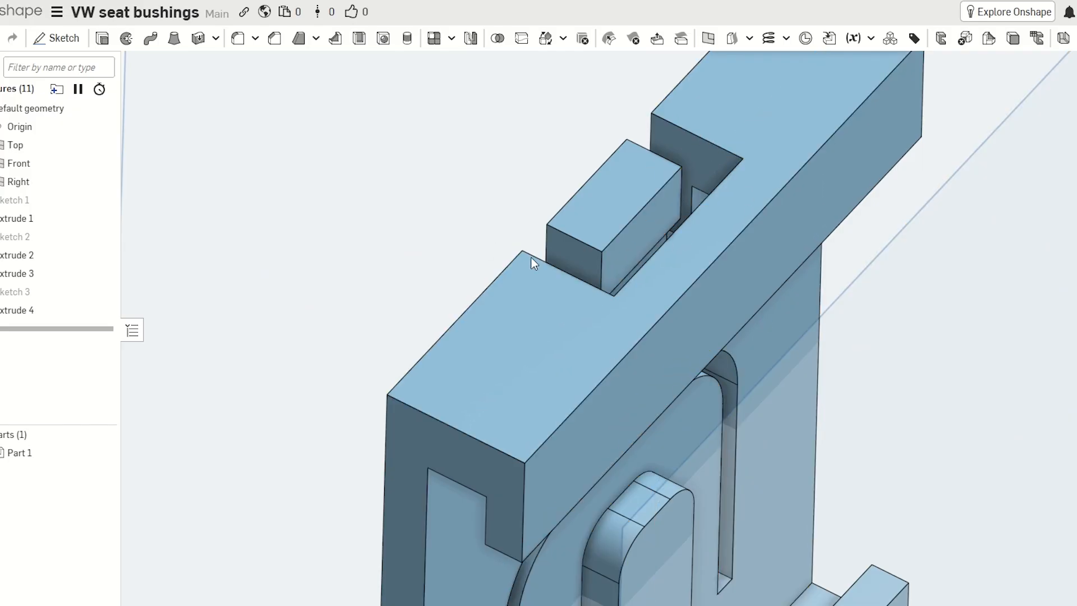
right_drag(1023, 428, 1021, 379)
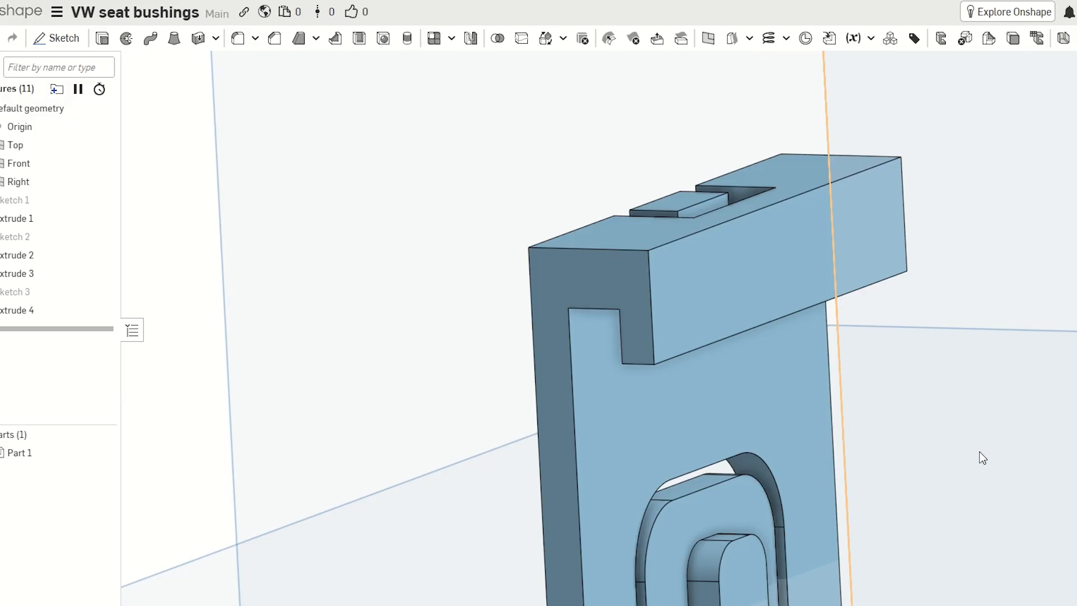
middle_drag(974, 499, 790, 256)
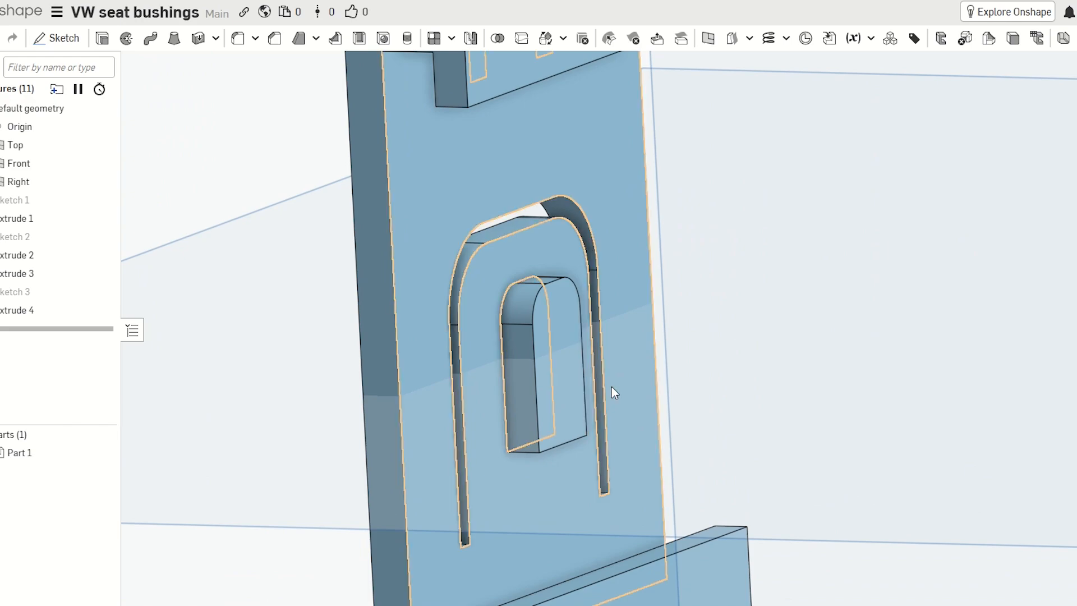
scroll(613, 384, down, 5)
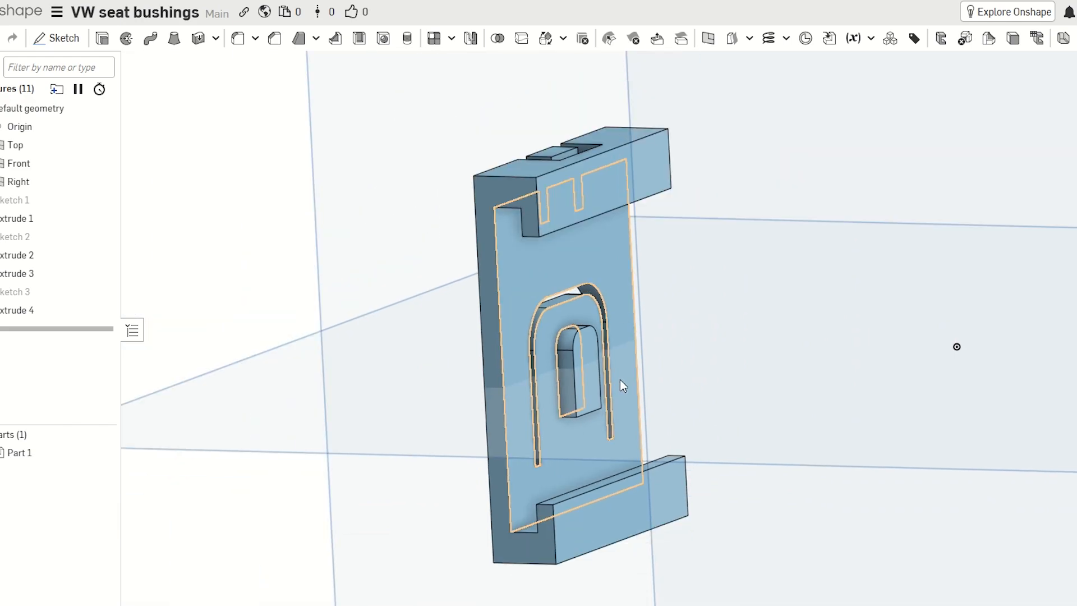
right_drag(695, 325, 671, 325)
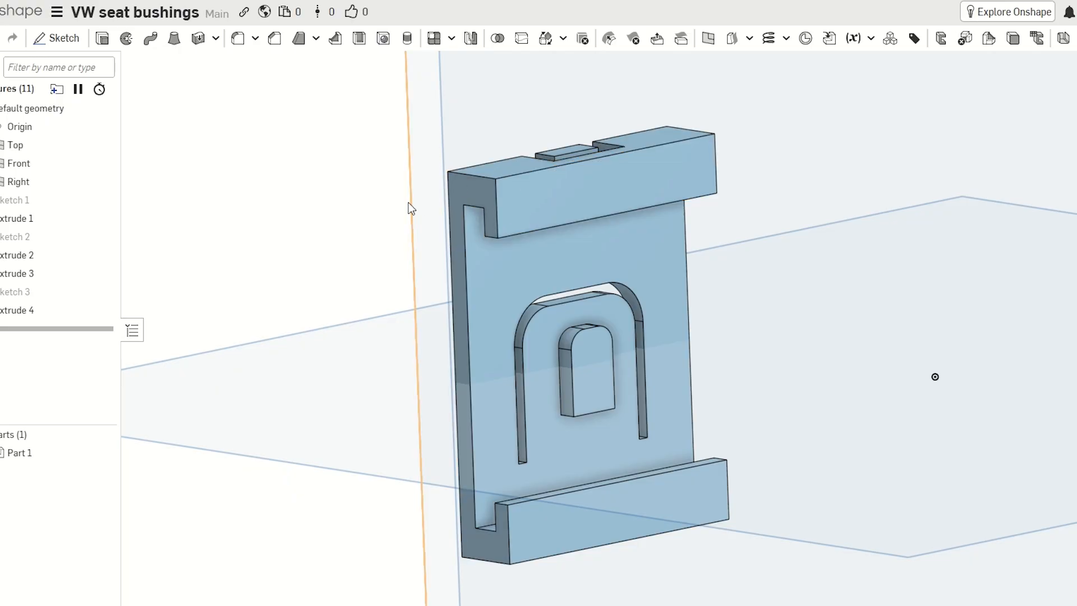
right_drag(409, 207, 514, 207)
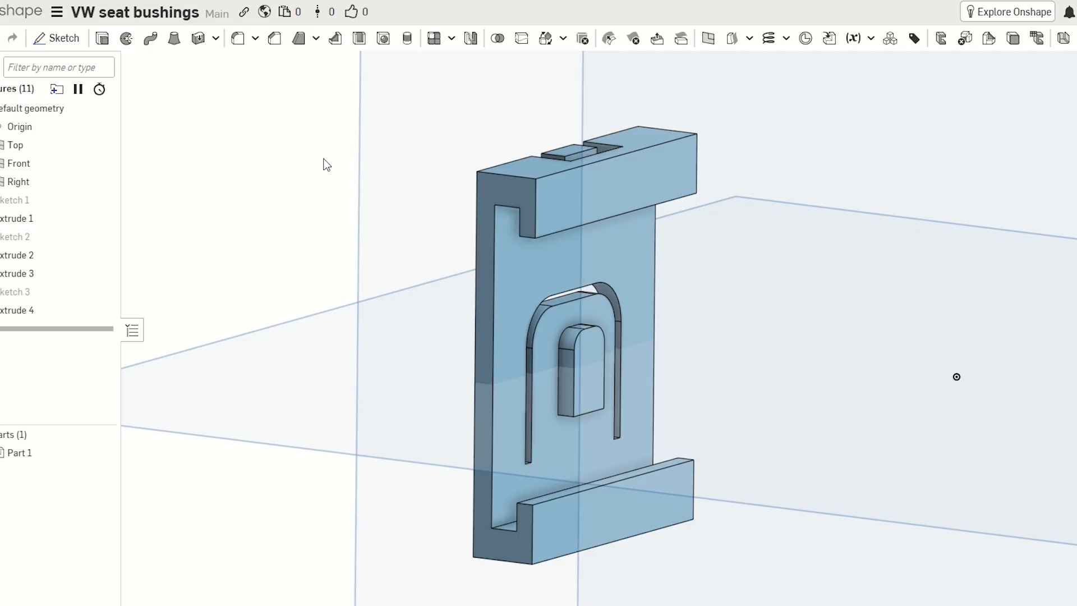
Start an edge fillet on the upper rail's top outer edge with a 1 mm radius
click(552, 175)
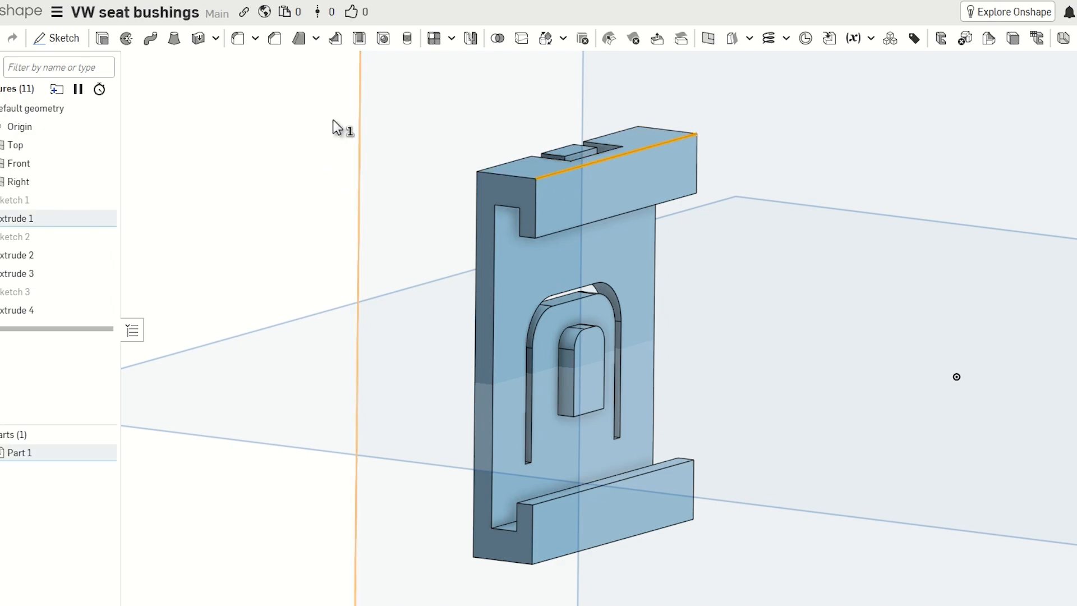
click(241, 41)
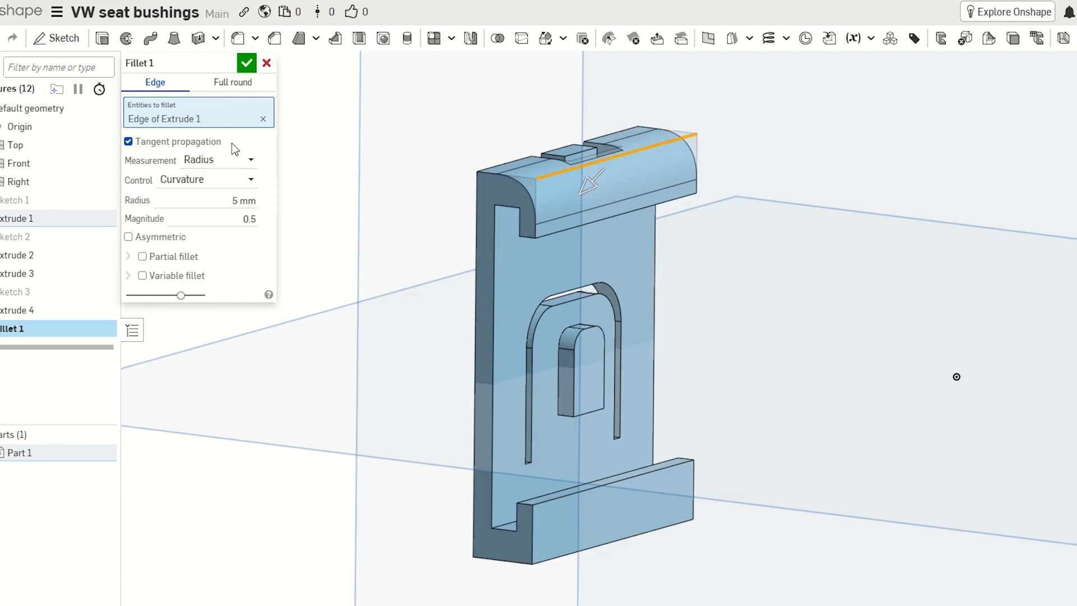
click(229, 199)
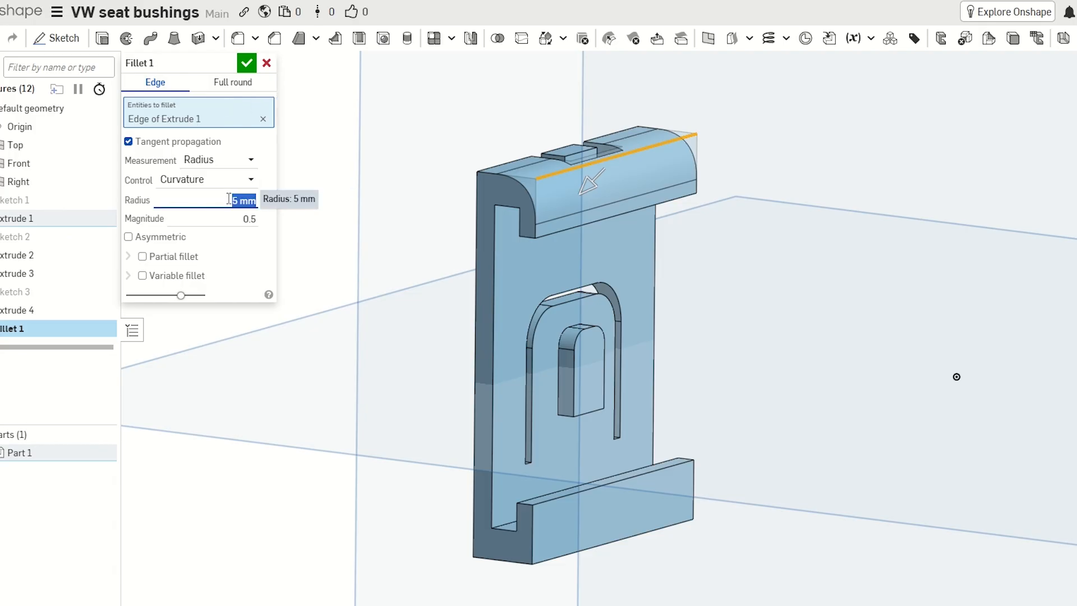
text(1)
key(Return)
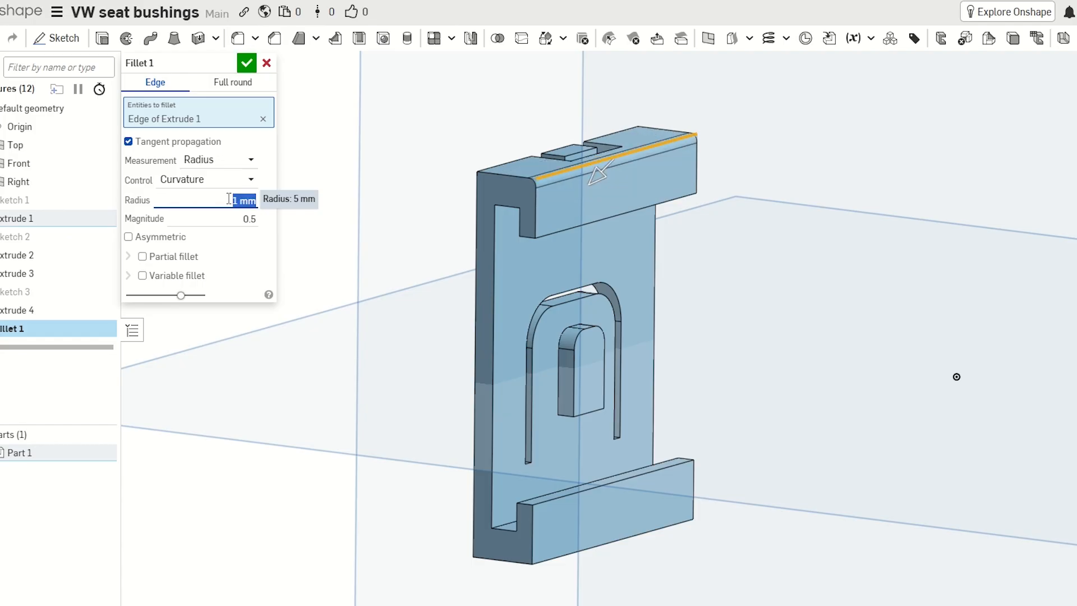
Add the top face's two end edges, the remaining long outer edges of both rails and the lower rail's near vertical edge to the fillet
click(632, 536)
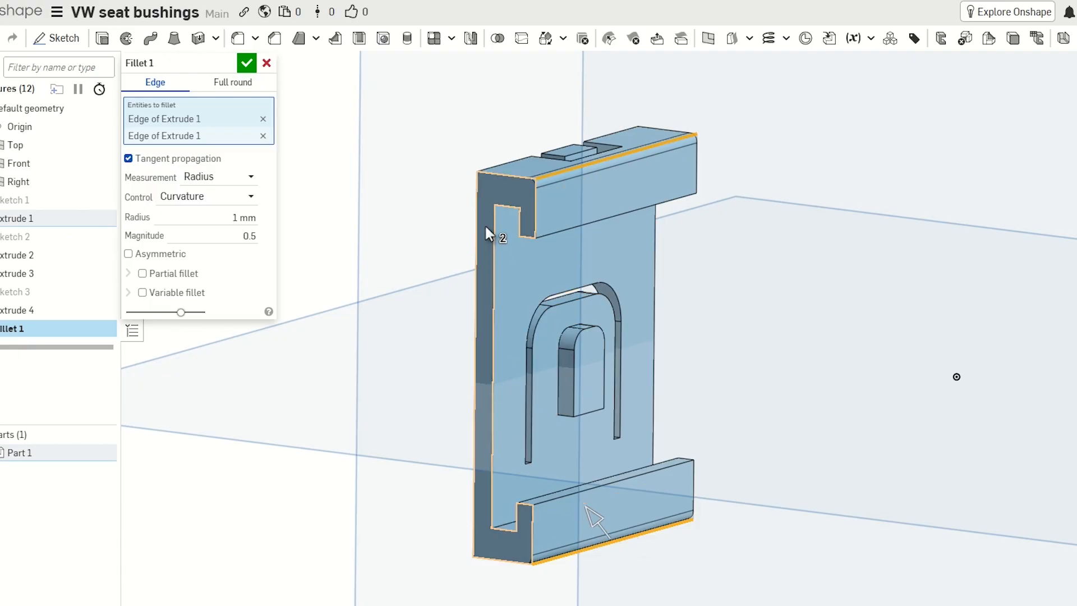
click(493, 173)
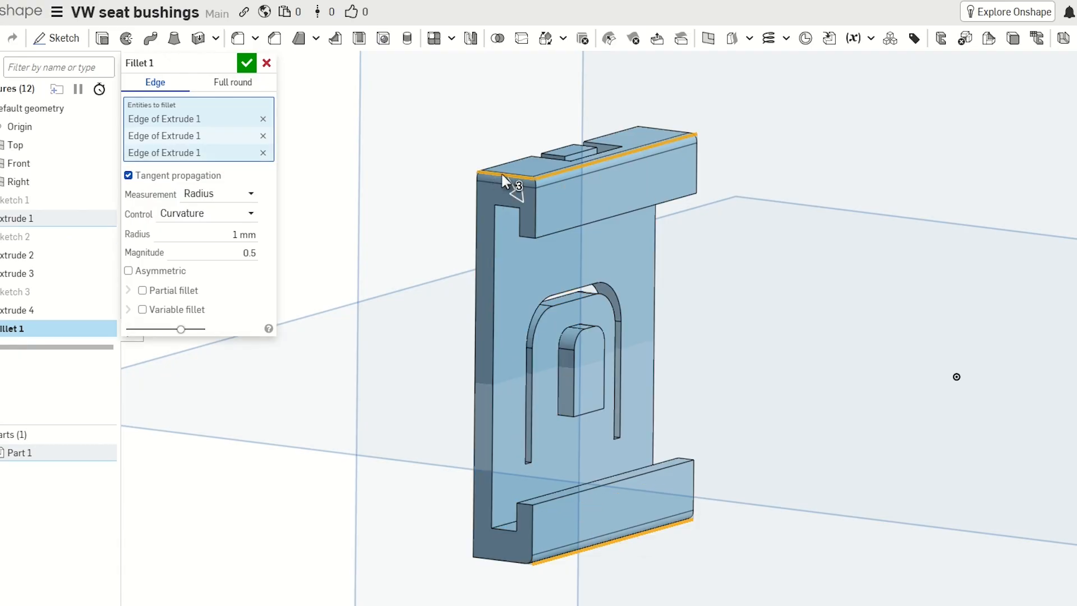
click(677, 131)
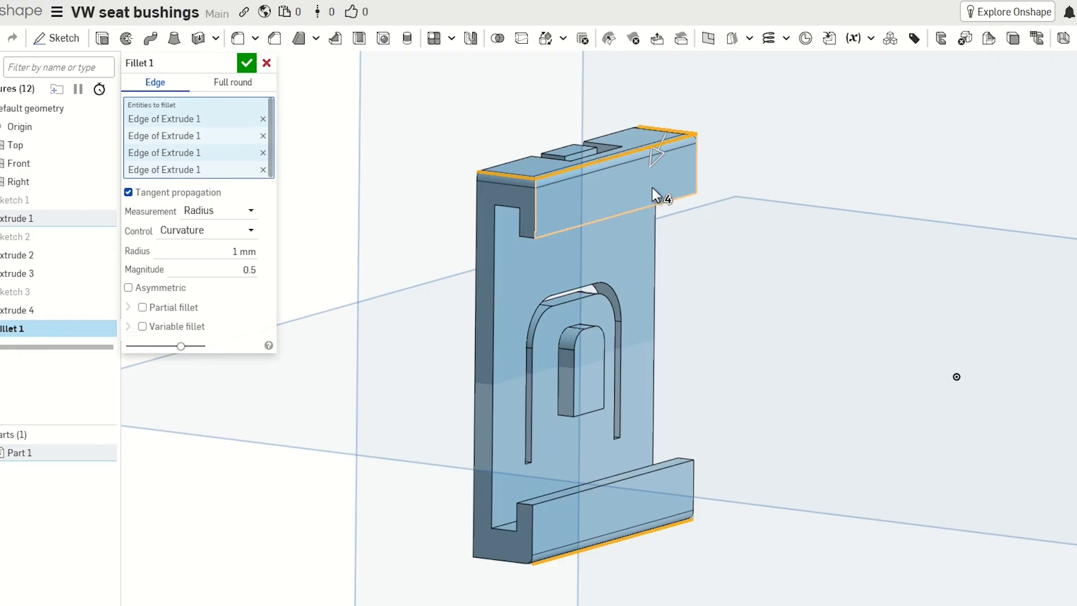
click(643, 210)
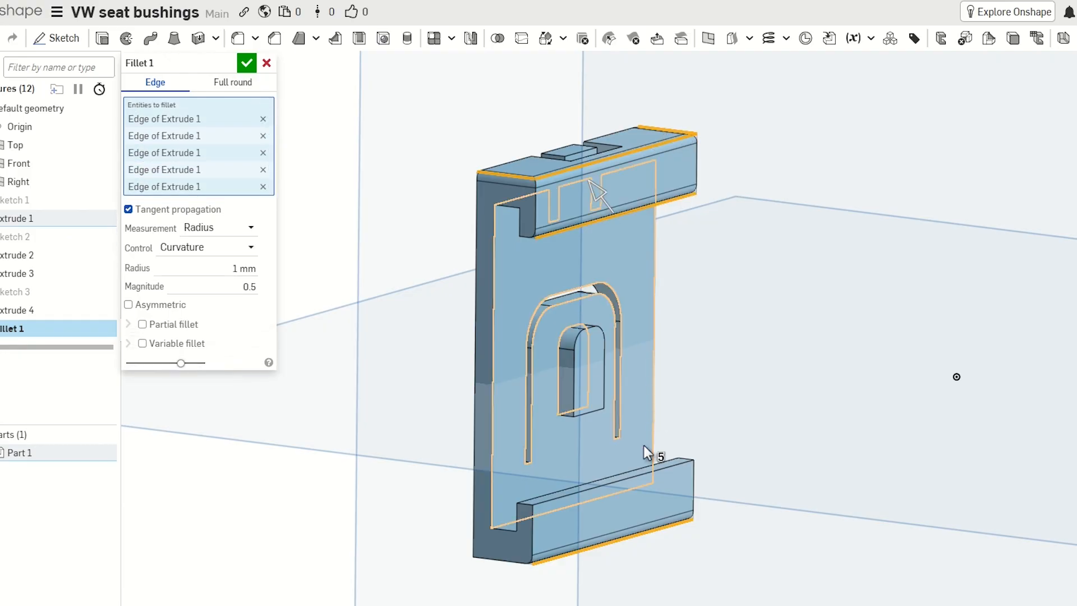
click(628, 481)
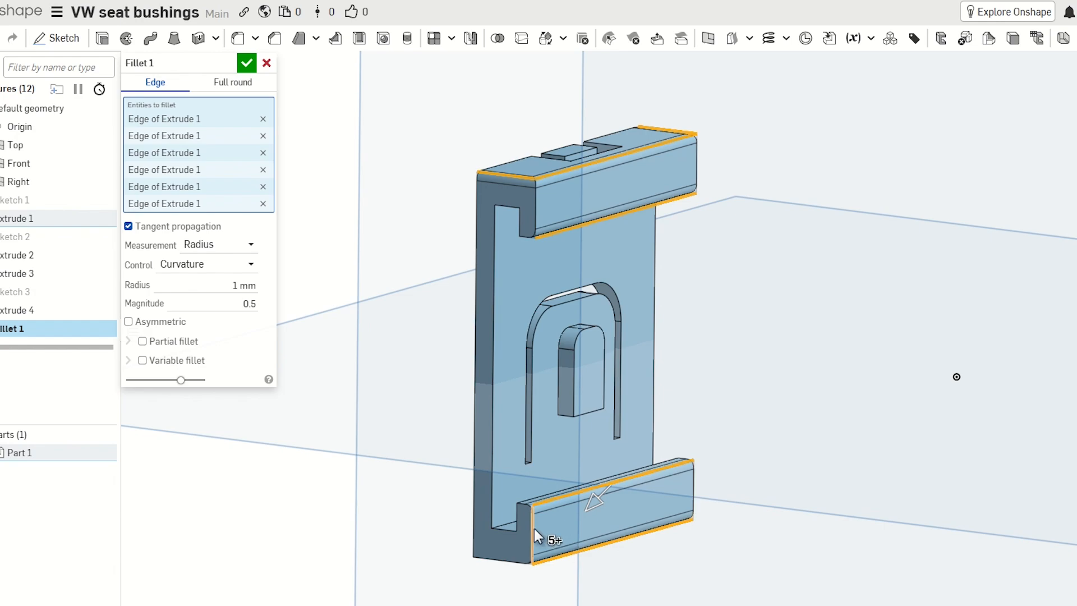
click(534, 528)
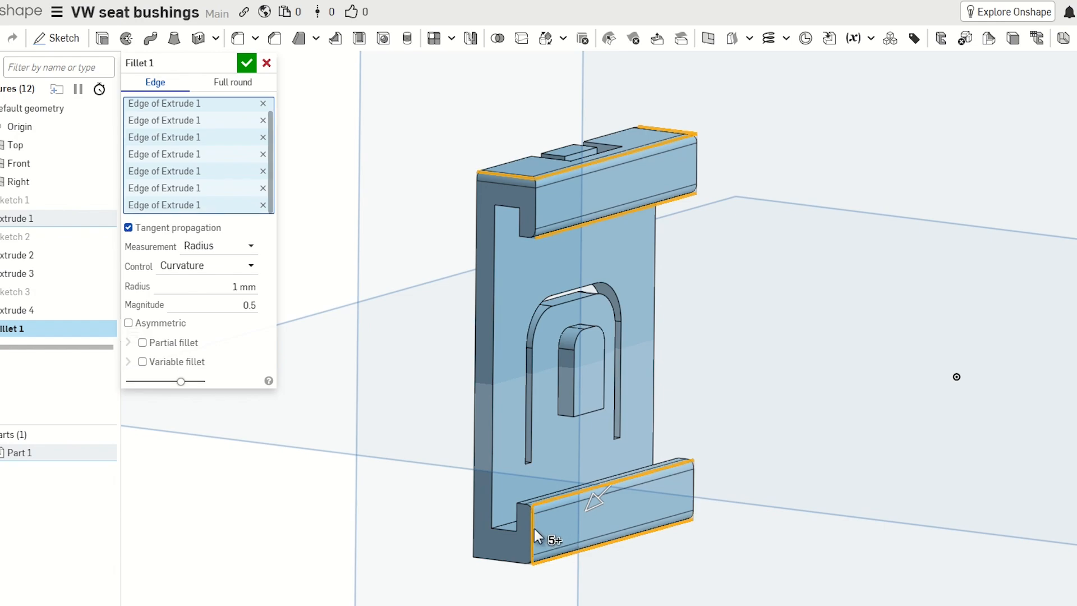
Add the bottom face's two end edges and the far vertical outer edges of both rails to the fillet
click(506, 554)
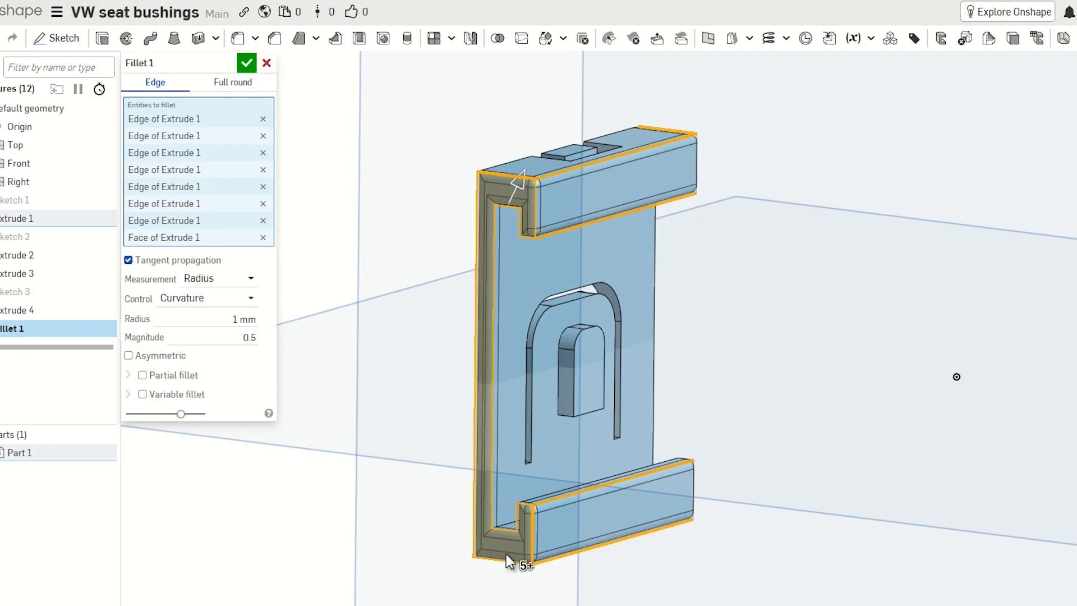
click(506, 553)
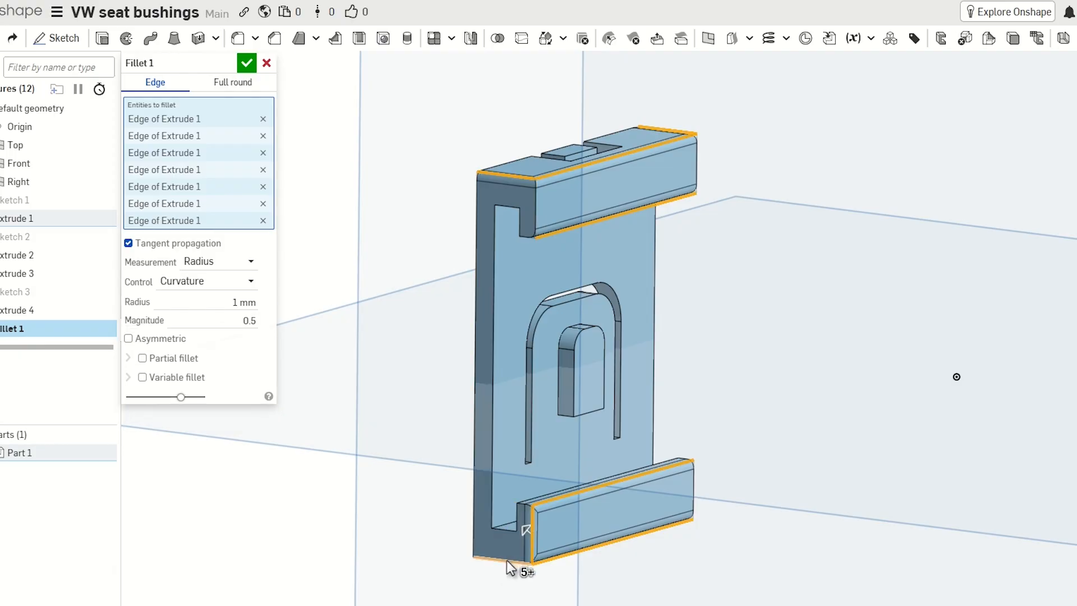
click(506, 559)
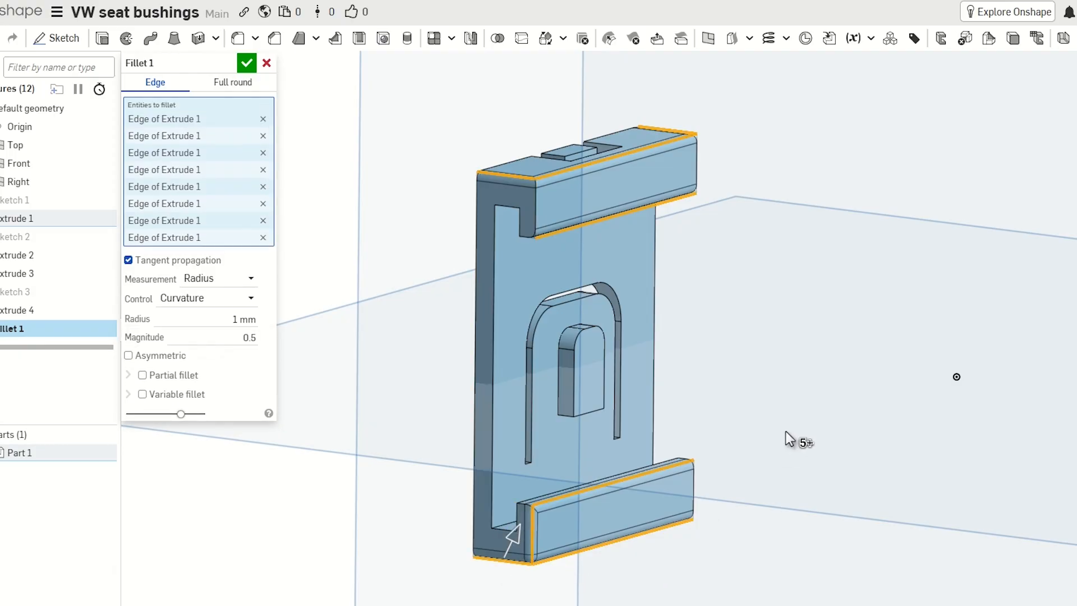
right_drag(807, 407, 678, 422)
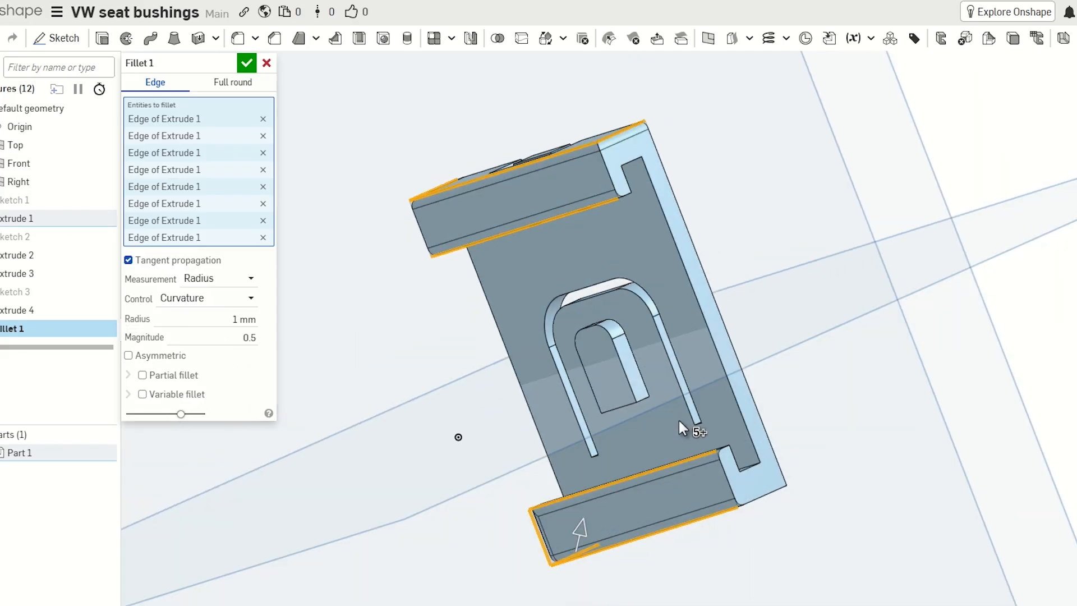
click(604, 163)
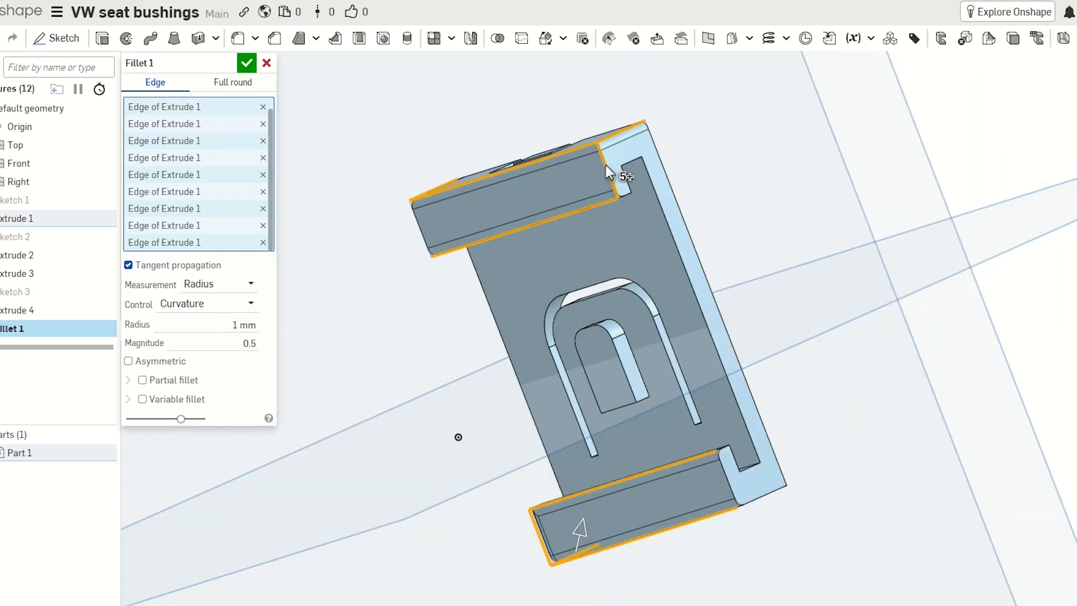
click(722, 476)
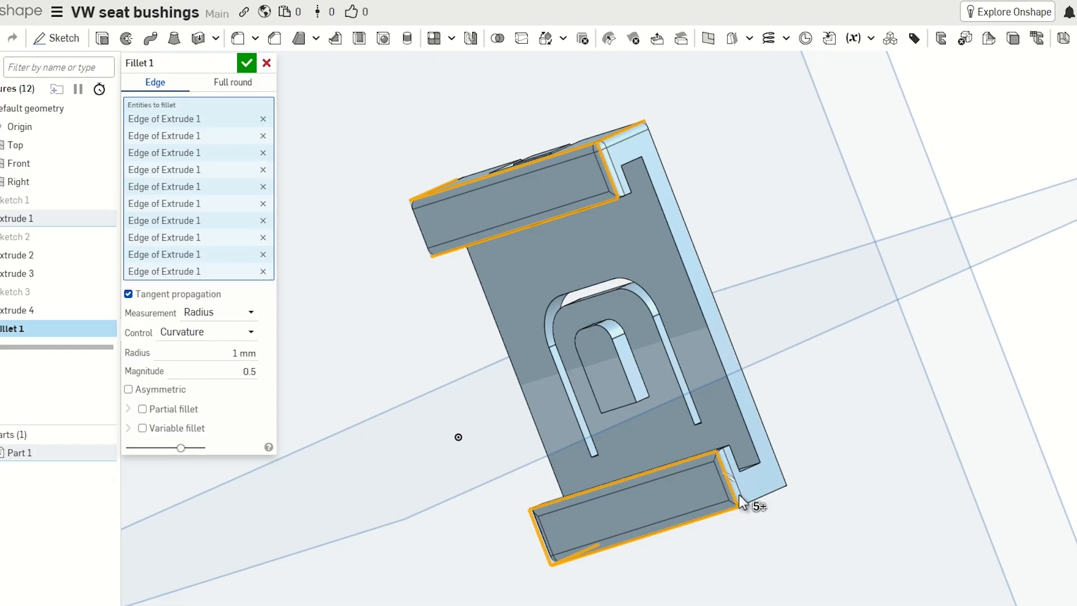
click(764, 501)
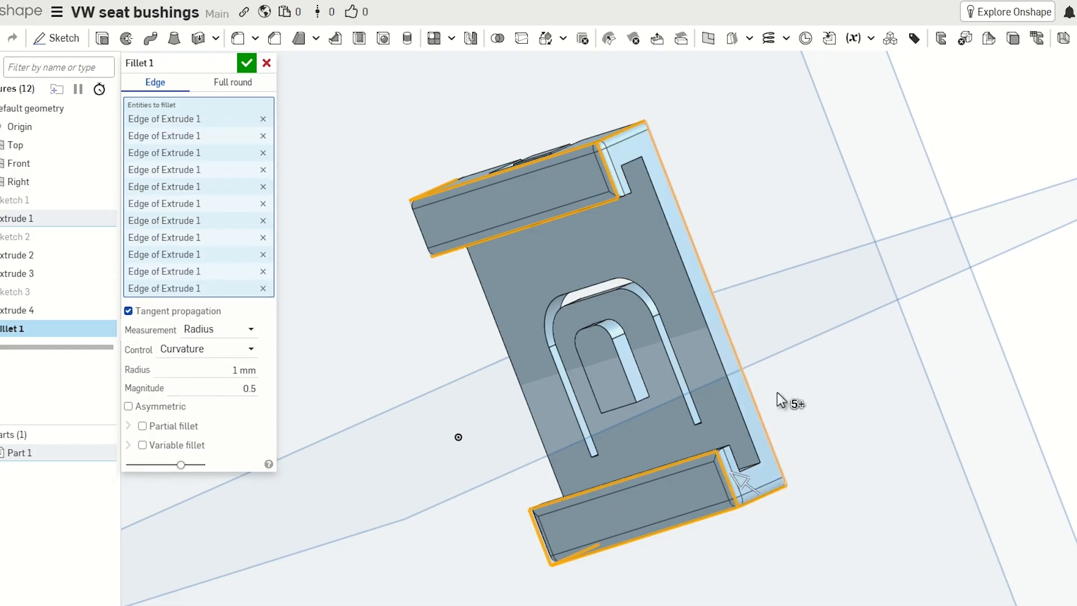
Add the upper rail's near vertical outer edge to the selection and complete the 1 mm fillet
right_drag(803, 212, 926, 197)
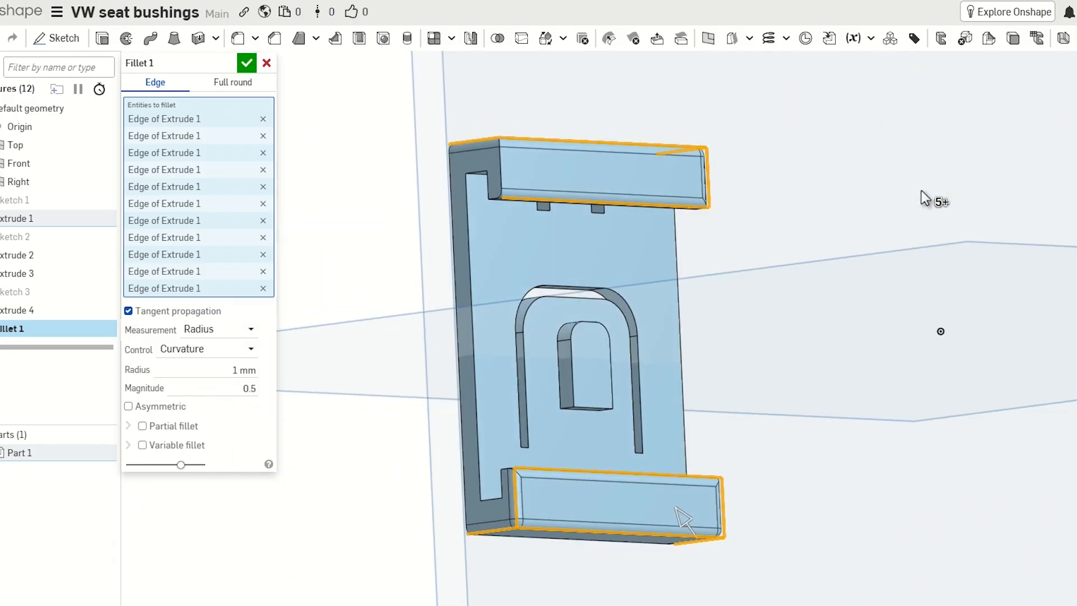
click(499, 164)
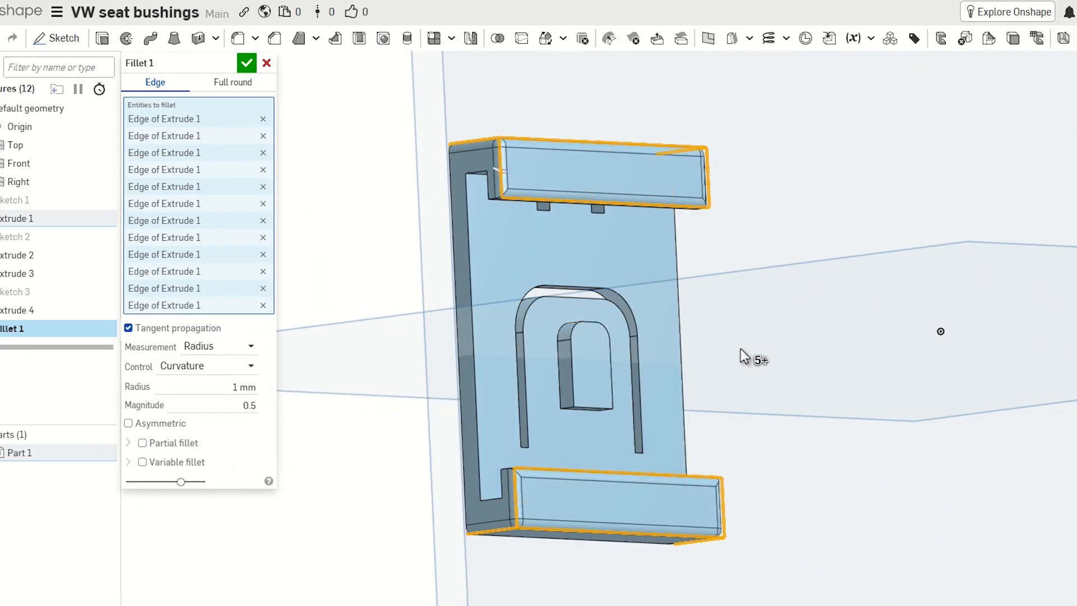
right_drag(799, 410, 822, 375)
right_drag(832, 381, 827, 401)
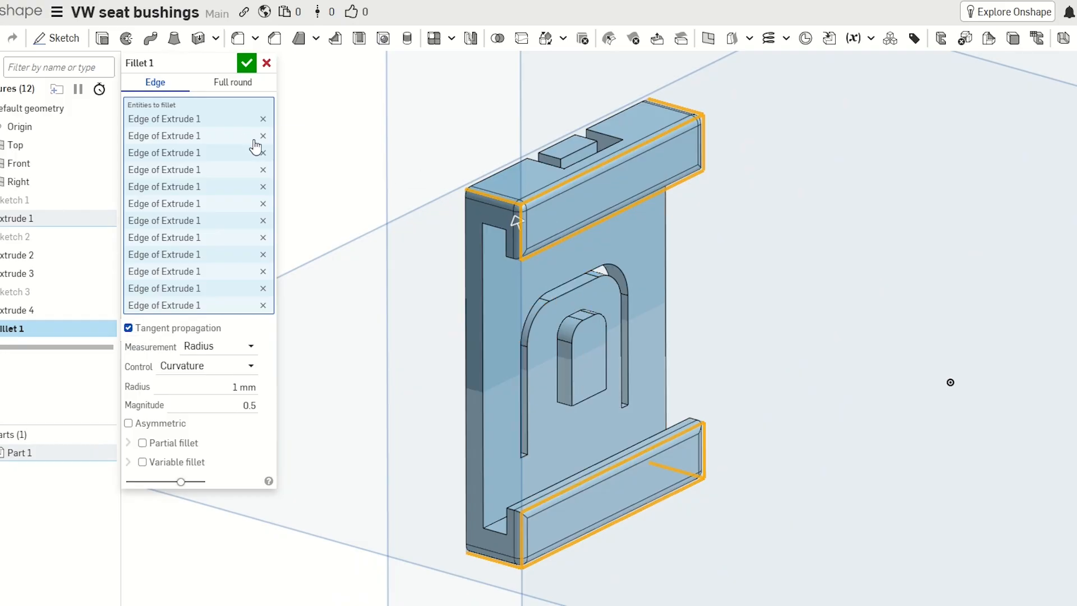
click(242, 60)
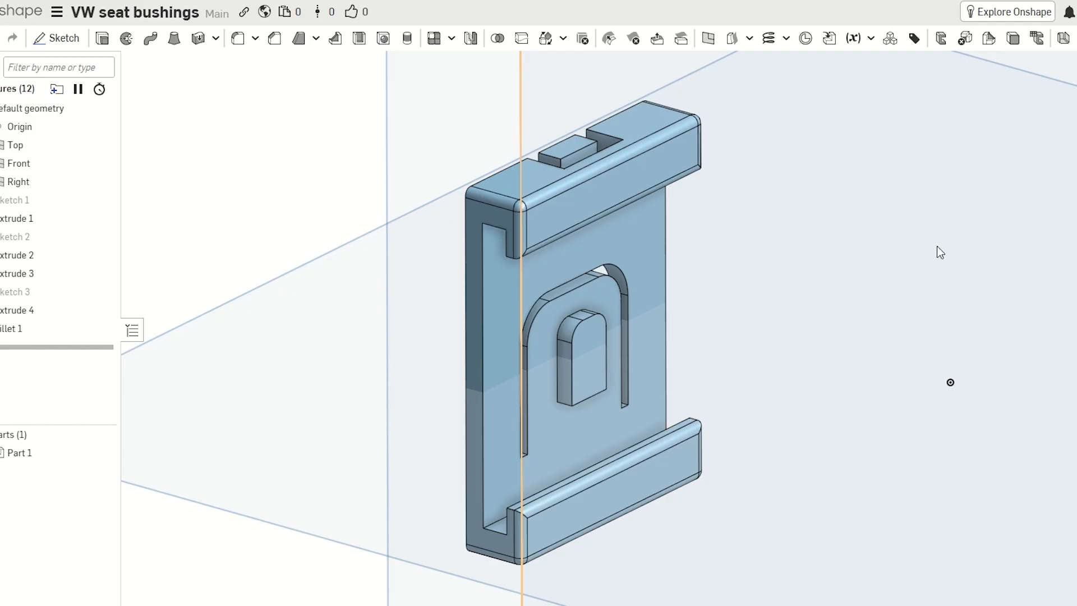
mouse_move(784, 250)
right_down()
mouse_move(769, 283)
mouse_move(780, 220)
mouse_move(813, 214)
mouse_move(738, 202)
mouse_move(733, 250)
mouse_move(757, 228)
mouse_move(752, 194)
mouse_move(714, 200)
mouse_move(724, 233)
mouse_move(776, 234)
right_up()
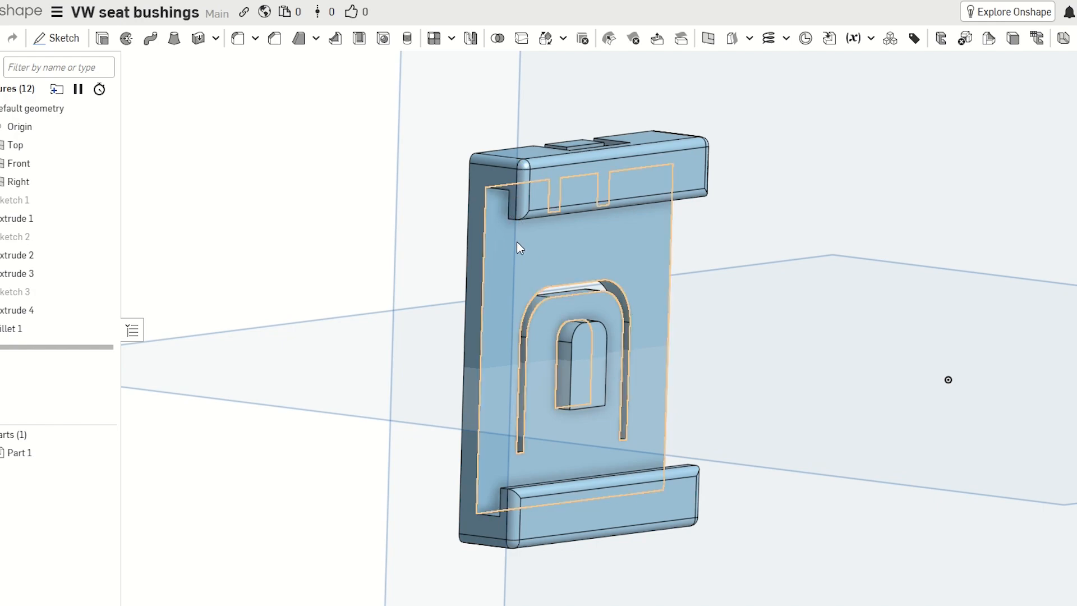
right_drag(445, 356, 471, 486)
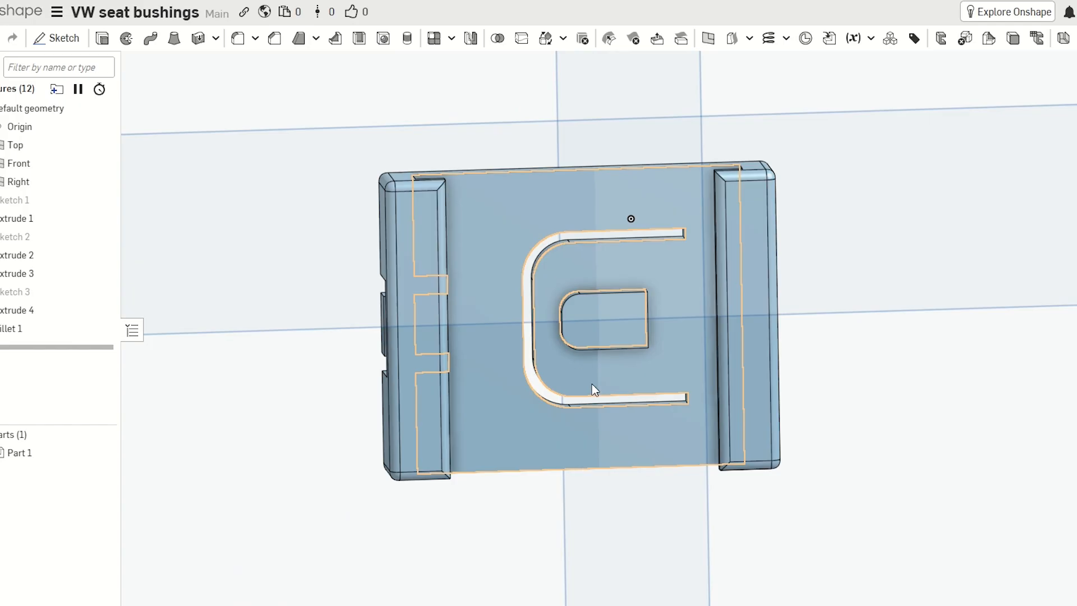
right_drag(342, 381, 393, 380)
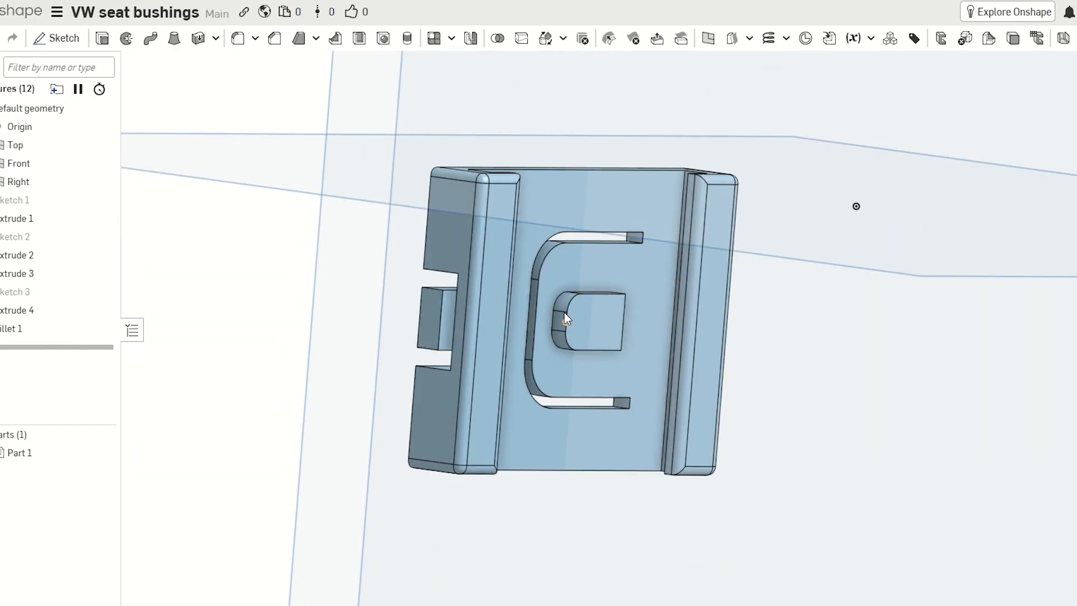
mouse_move(355, 332)
right_down()
mouse_move(303, 342)
mouse_move(298, 309)
mouse_move(527, 282)
mouse_move(363, 292)
mouse_move(335, 297)
mouse_move(326, 313)
mouse_move(333, 284)
mouse_move(372, 293)
mouse_move(389, 272)
mouse_move(339, 278)
mouse_move(342, 300)
right_up()
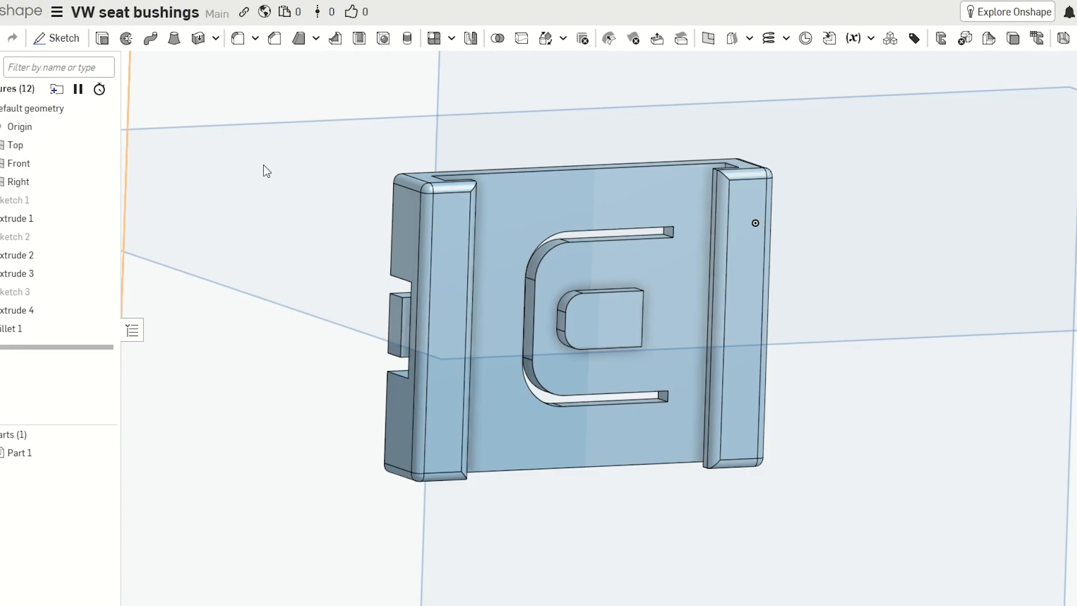
Select the whole bushing part and export it as a fine-resolution binary STL in millimetres, named "VW seat bushing"
drag(291, 81, 888, 558)
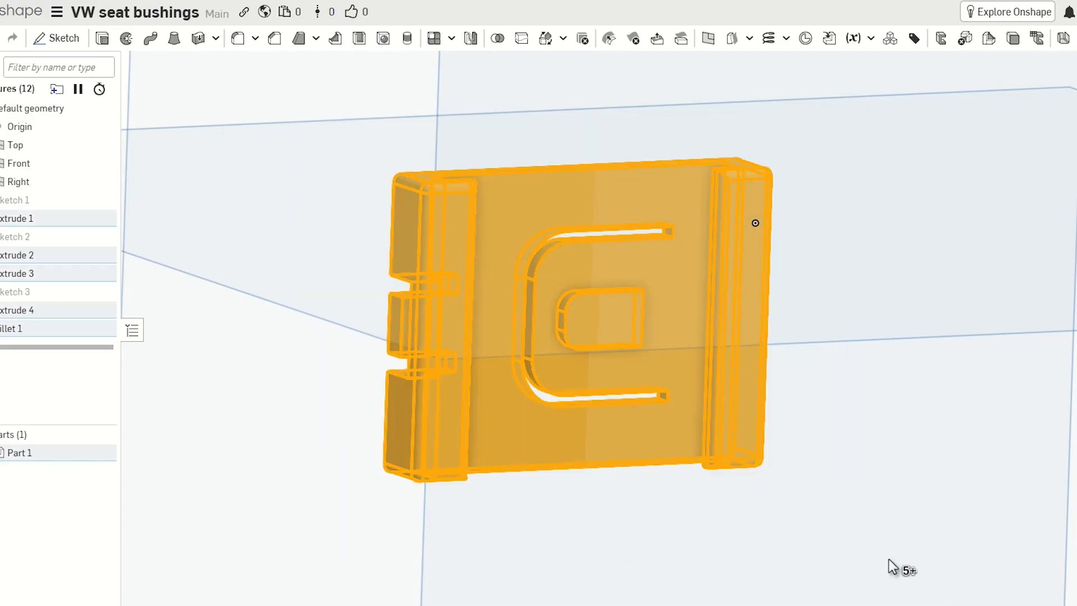
right_click(648, 437)
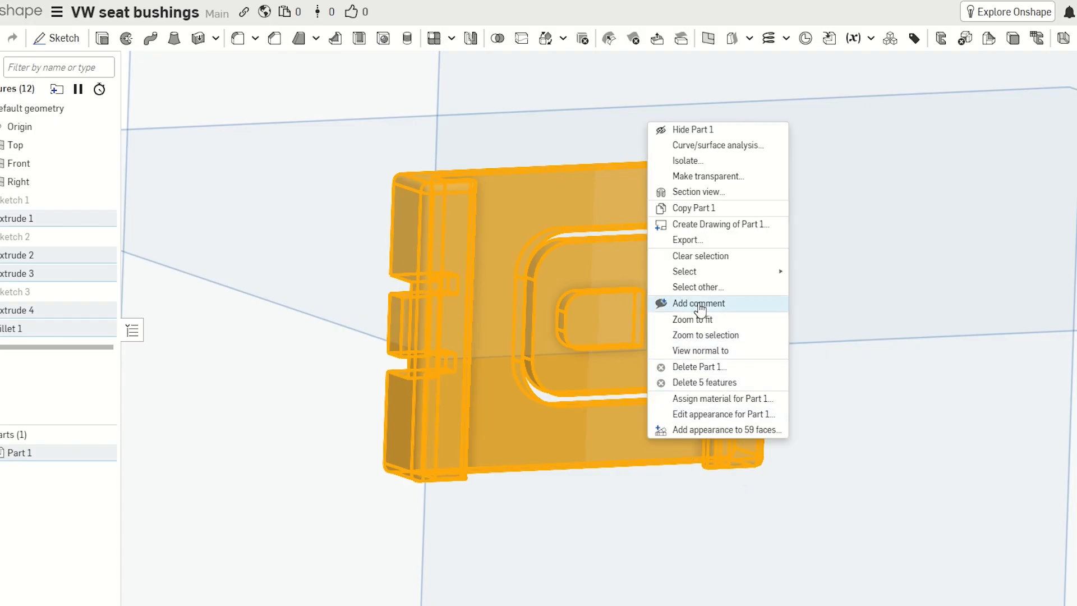
click(707, 242)
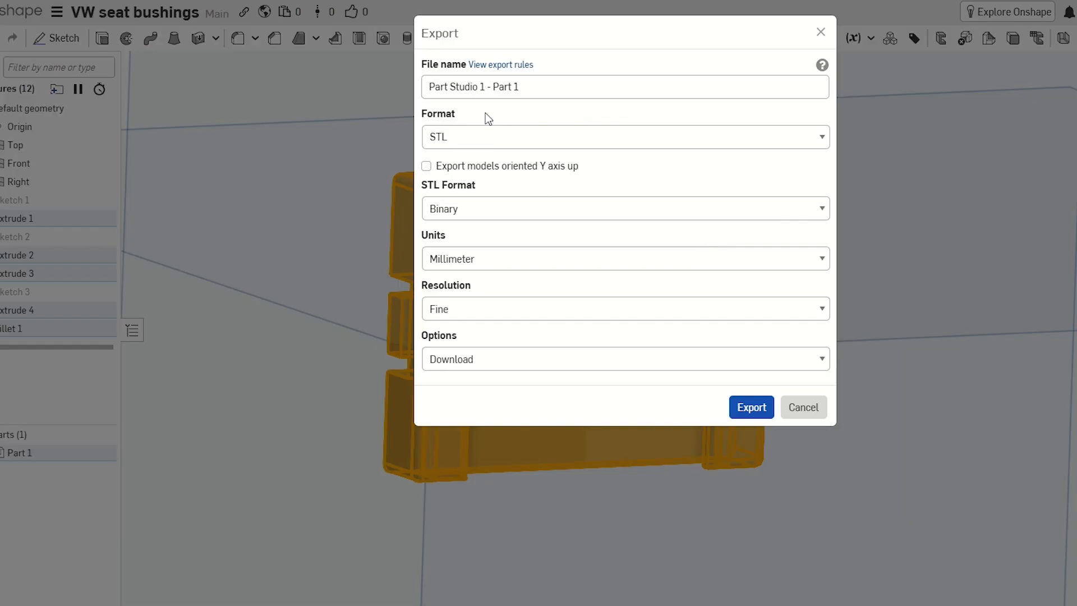
drag(549, 87, 392, 91)
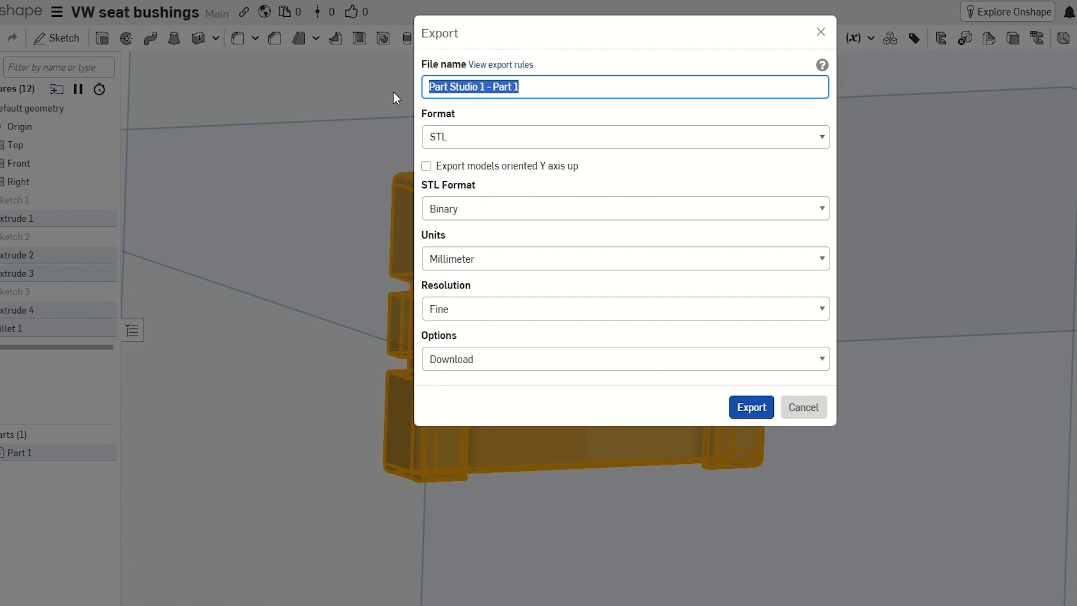
text(VW sea)
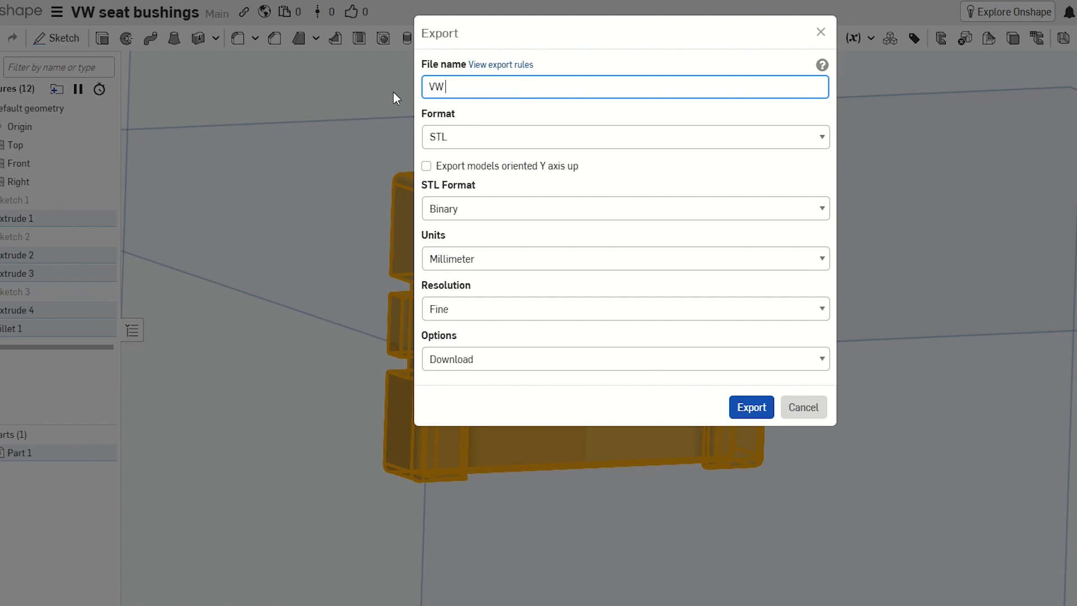
text(t bushing)
click(766, 408)
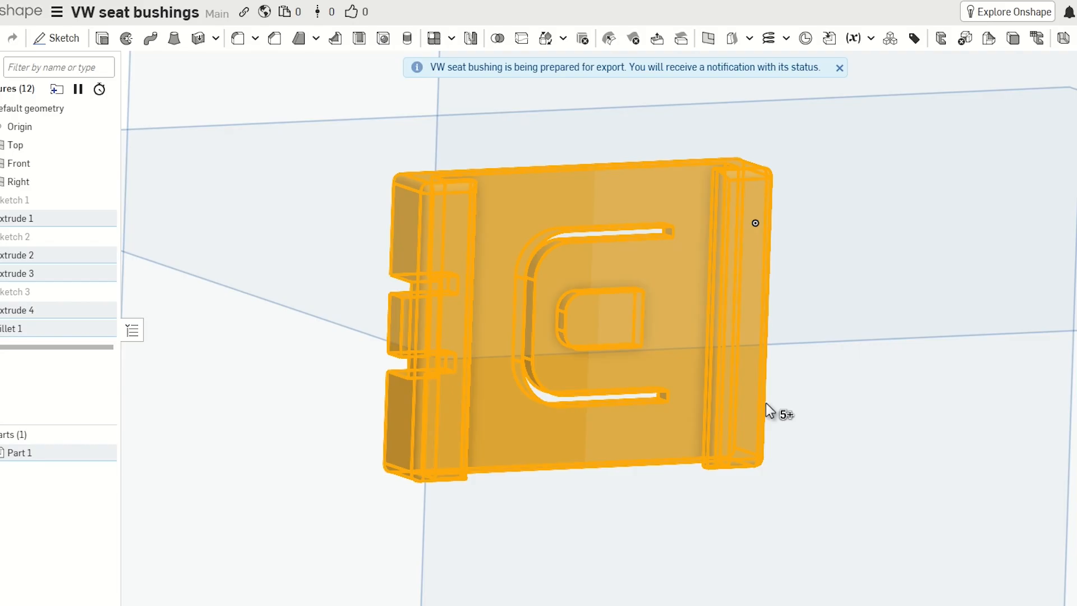